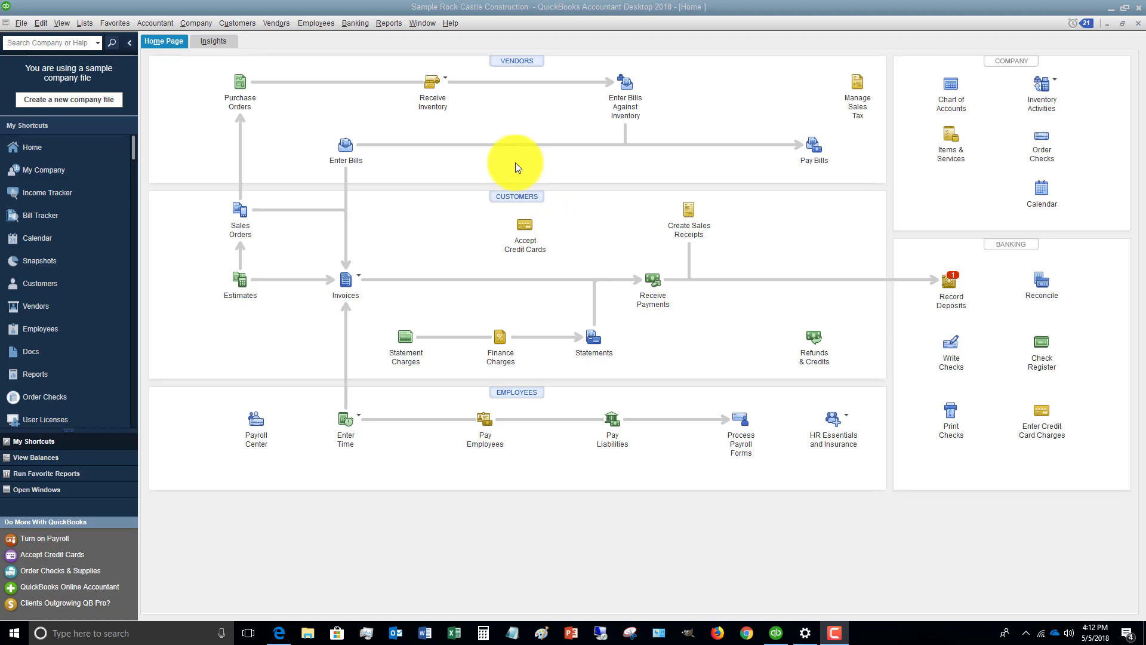
Start a new blank invoice (number 1110) and print-preview the plain default layout.
{"action": "left_click", "coordinate": [357, 275]}
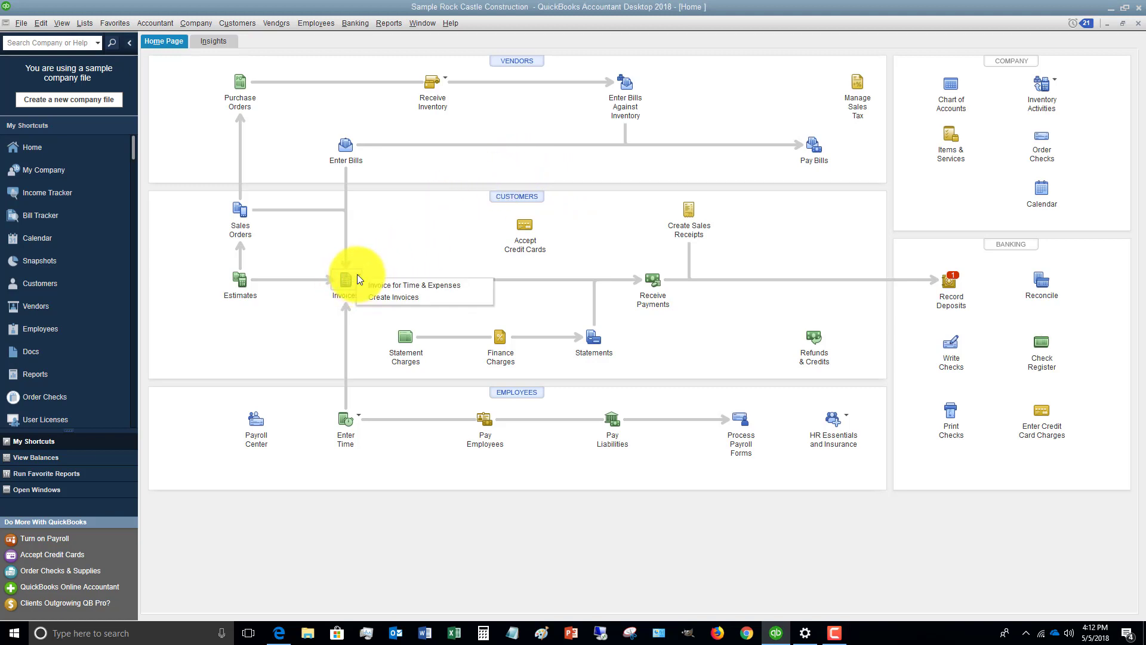
{"action": "left_click", "coordinate": [381, 297]}
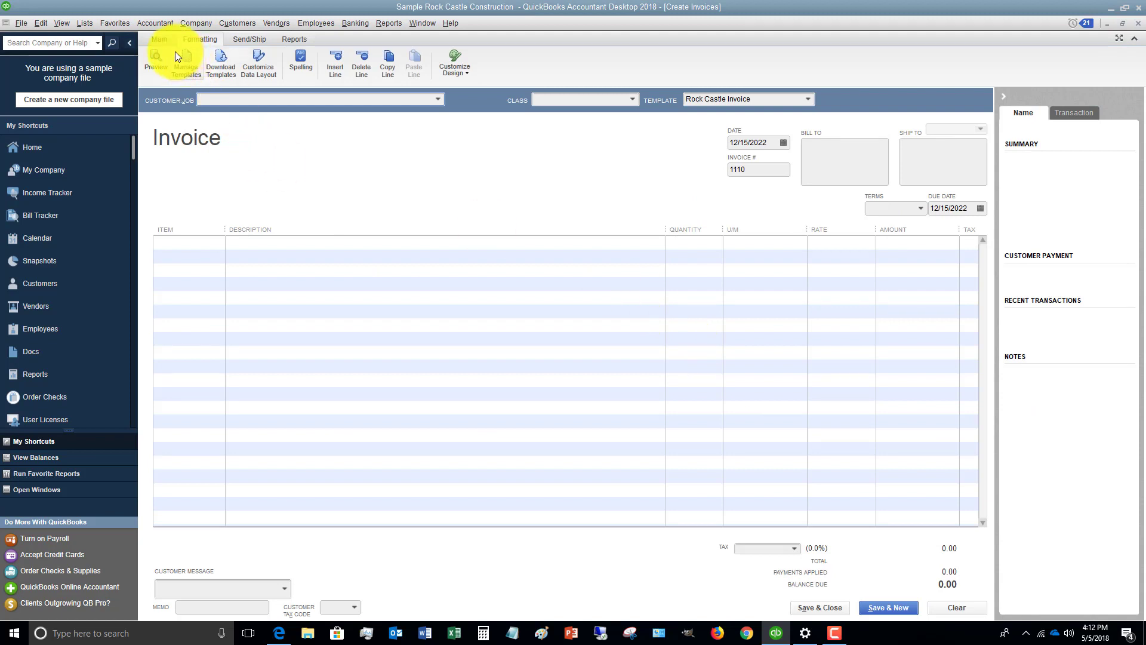
{"action": "left_click", "coordinate": [155, 53]}
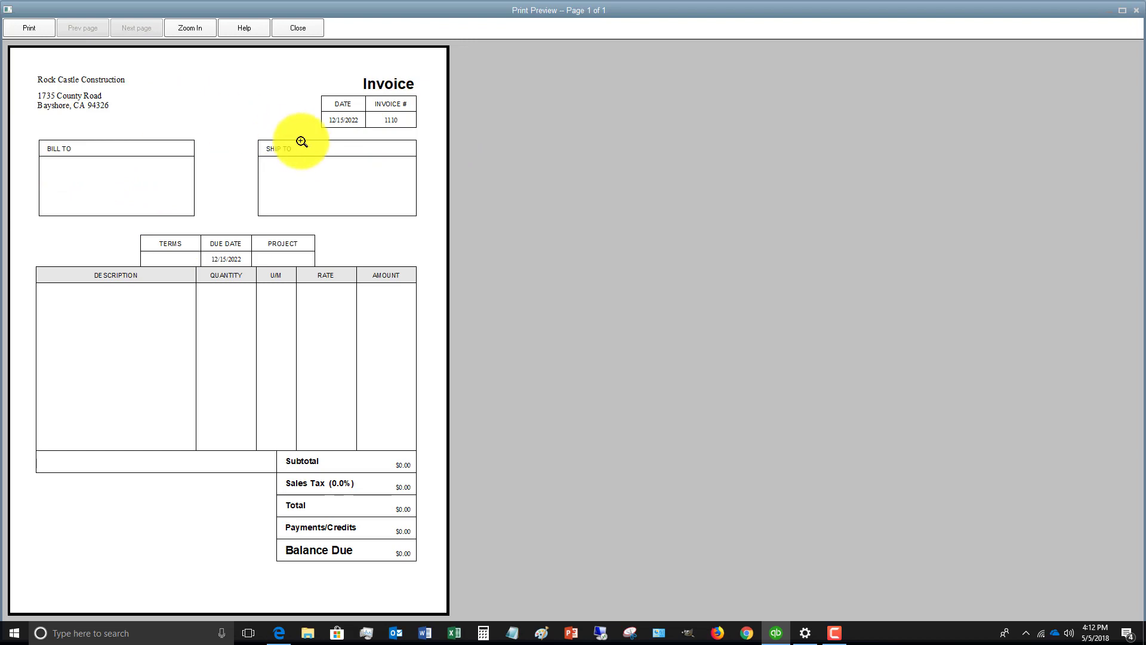
{"action": "left_click", "coordinate": [301, 31]}
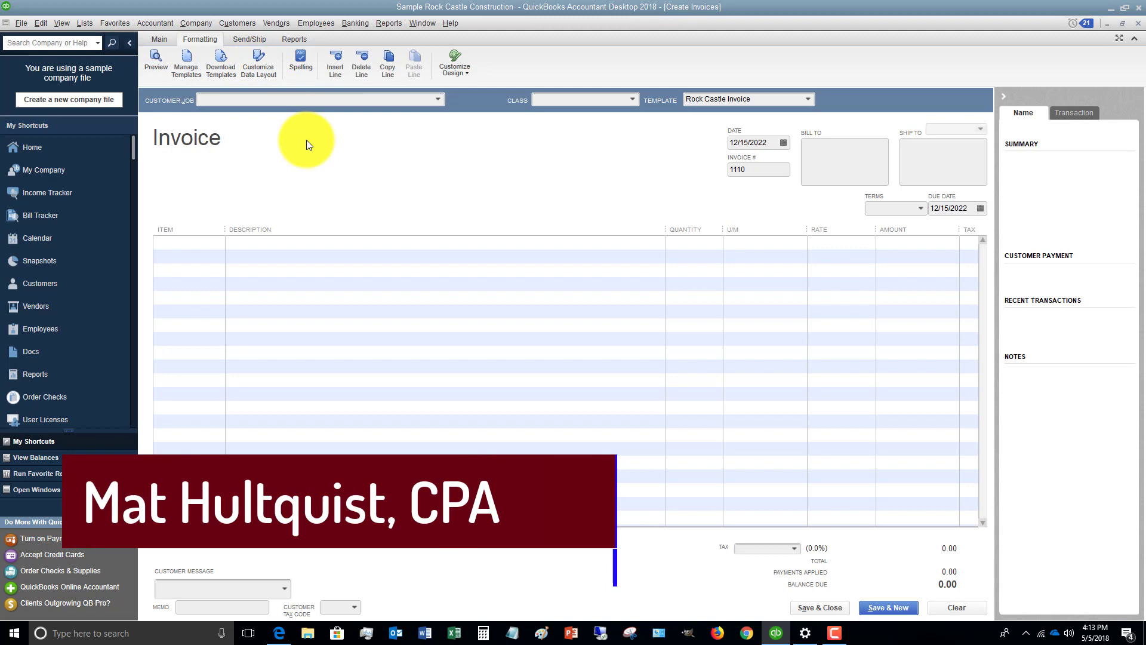
Open the QuickBooks Support template downloads and jump to the Invoice templates.
{"action": "left_click", "coordinate": [224, 60]}
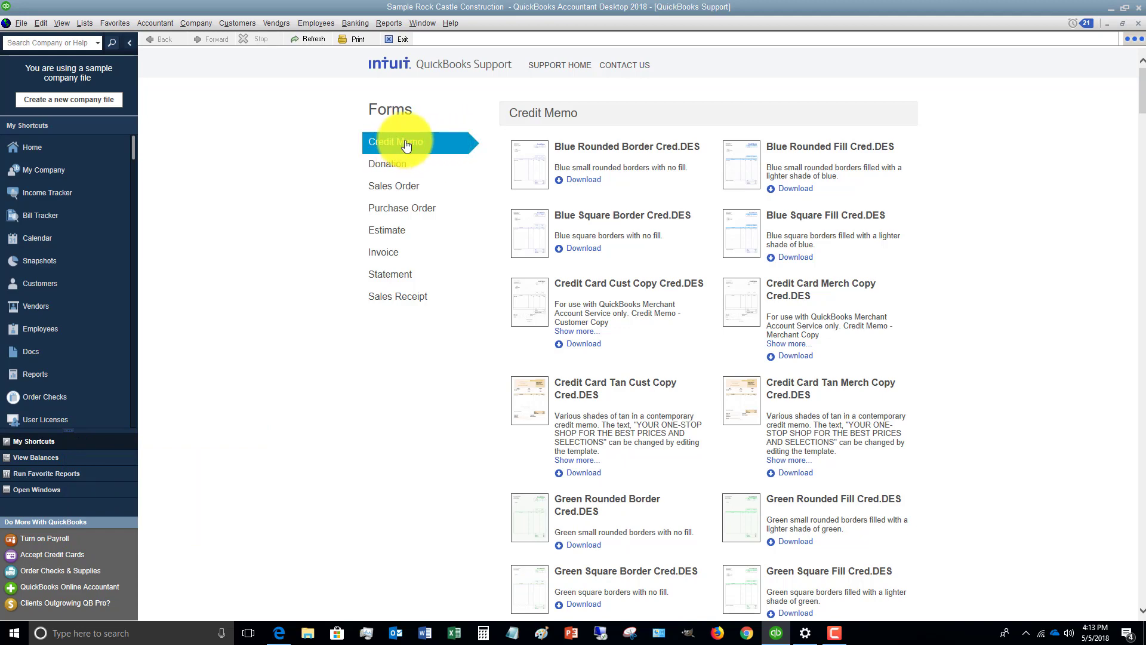
{"action": "left_click", "coordinate": [391, 165]}
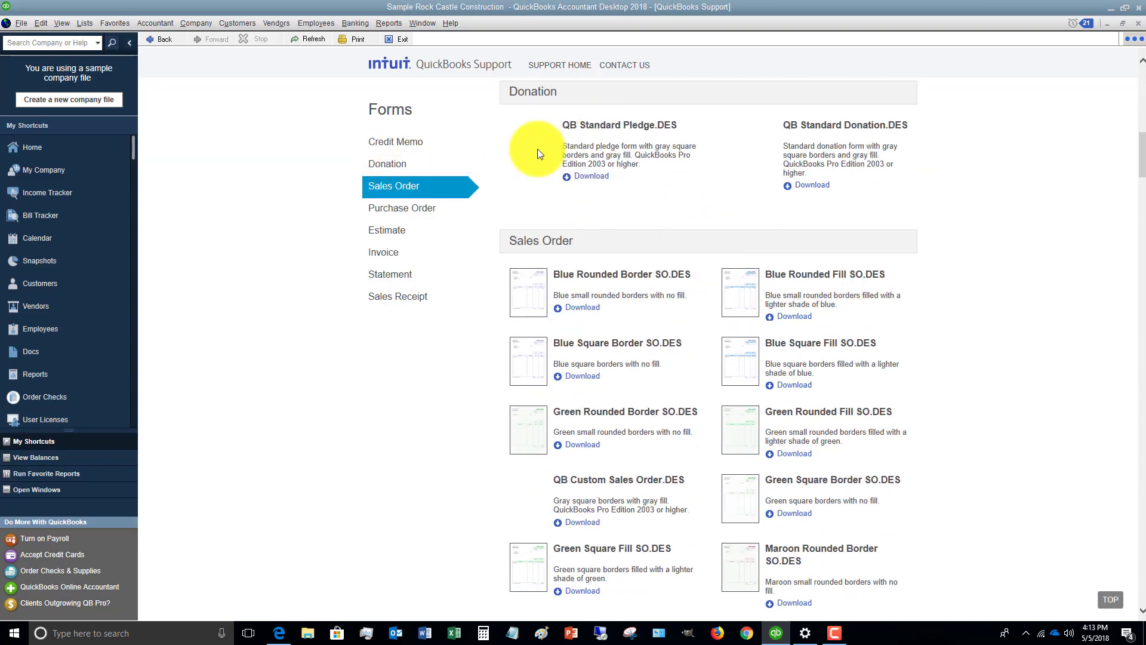
{"action": "left_click", "coordinate": [408, 209]}
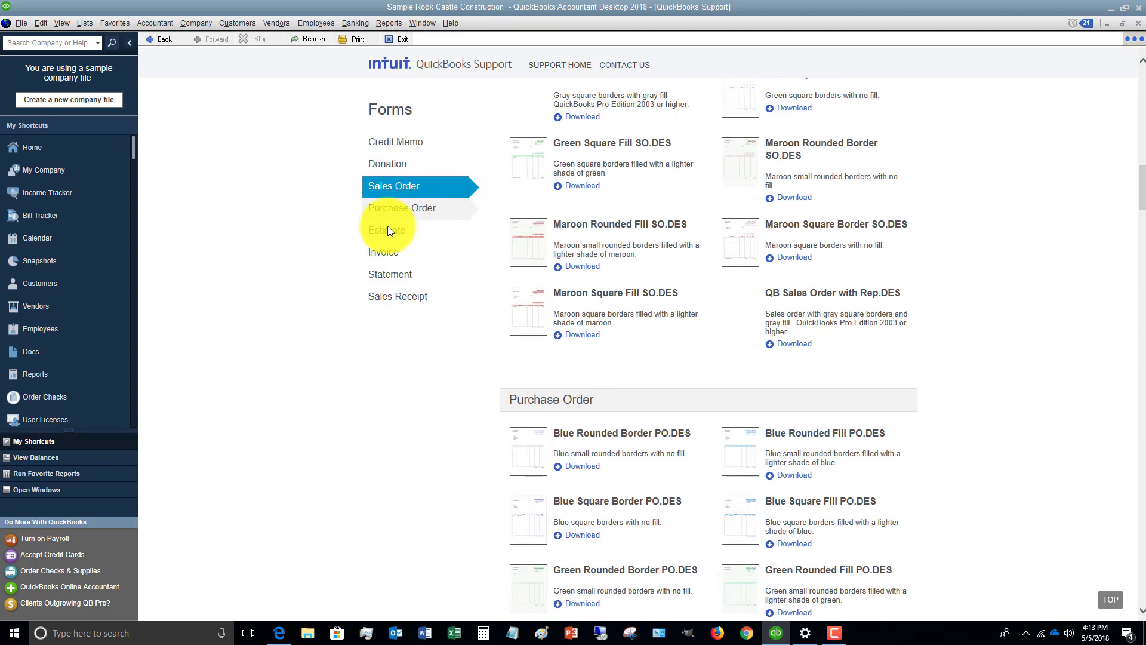
{"action": "left_click", "coordinate": [387, 230]}
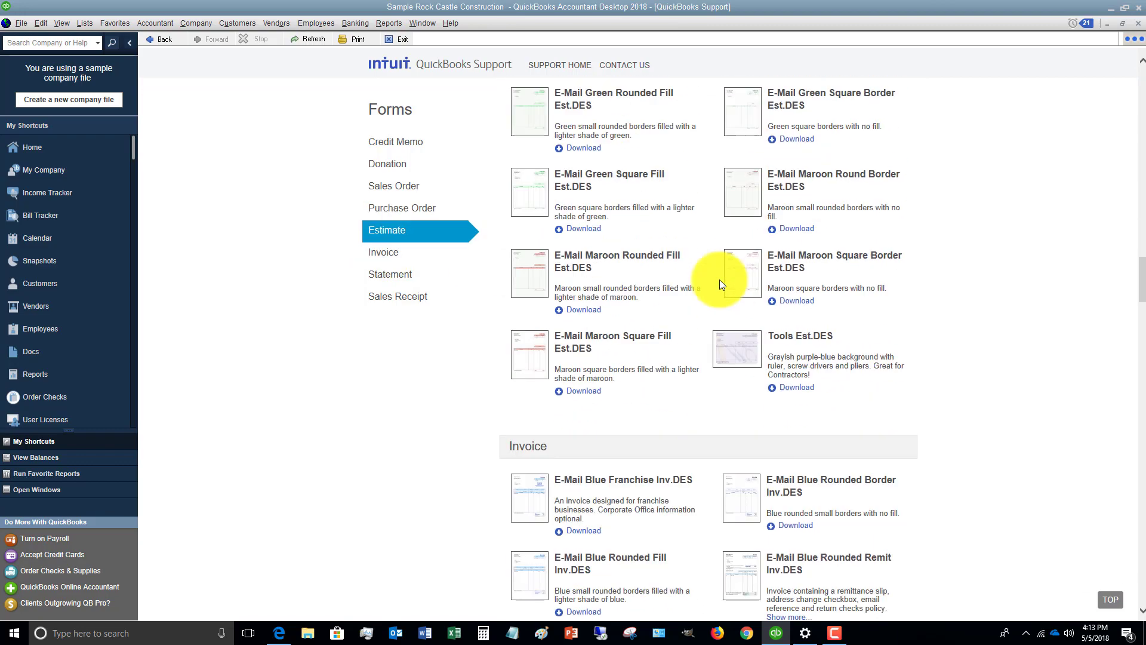
{"action": "left_click", "coordinate": [475, 254]}
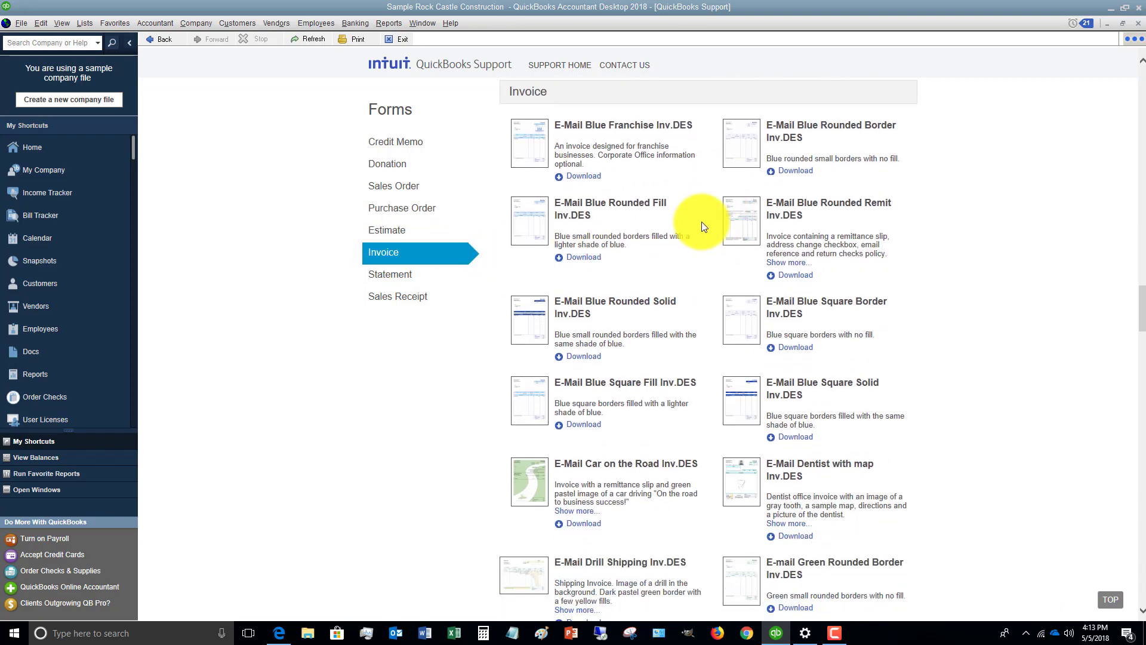
Scroll down the invoice templates to reach Sports Inv.DES.
{"action": "scroll", "coordinate": [701, 222], "scroll_direction": "down", "scroll_amount": 1}
{"action": "scroll", "coordinate": [701, 221], "scroll_direction": "down", "scroll_amount": 2}
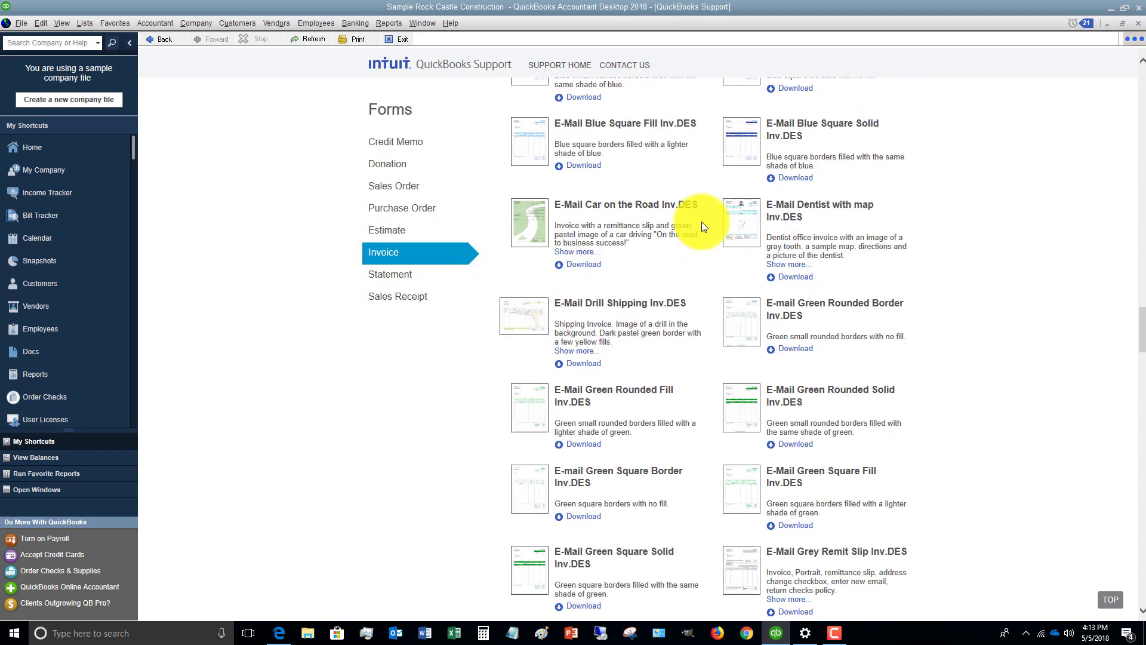
{"action": "scroll", "coordinate": [703, 225], "scroll_direction": "down", "scroll_amount": 2}
{"action": "scroll", "coordinate": [701, 221], "scroll_direction": "down", "scroll_amount": 2}
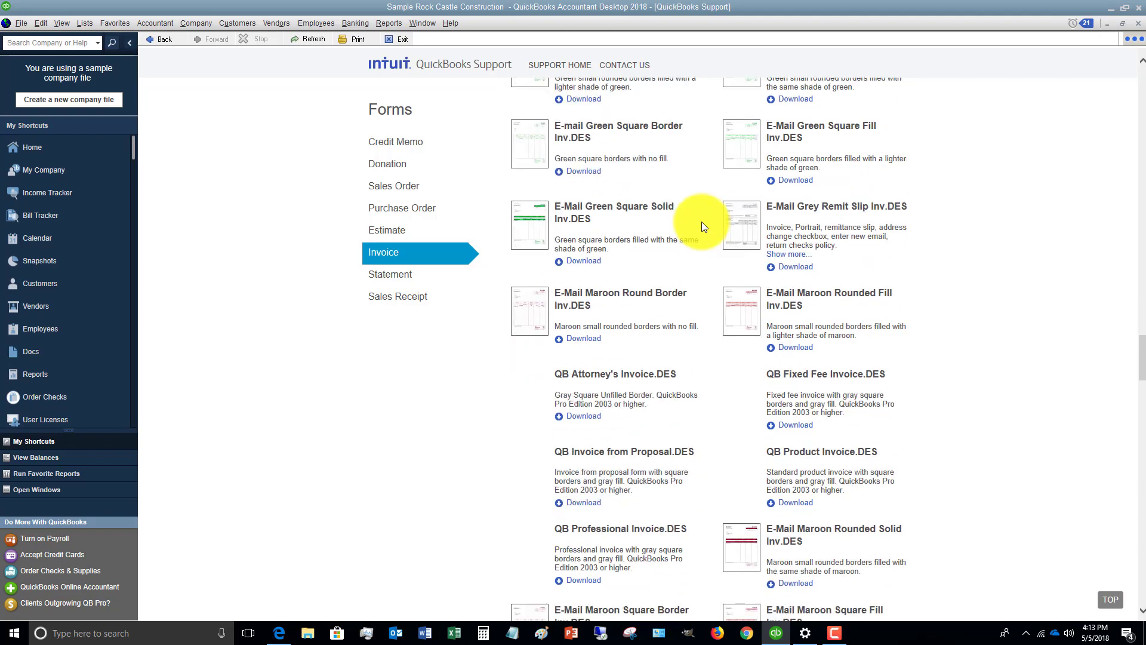
{"action": "scroll", "coordinate": [702, 225], "scroll_direction": "down", "scroll_amount": 2}
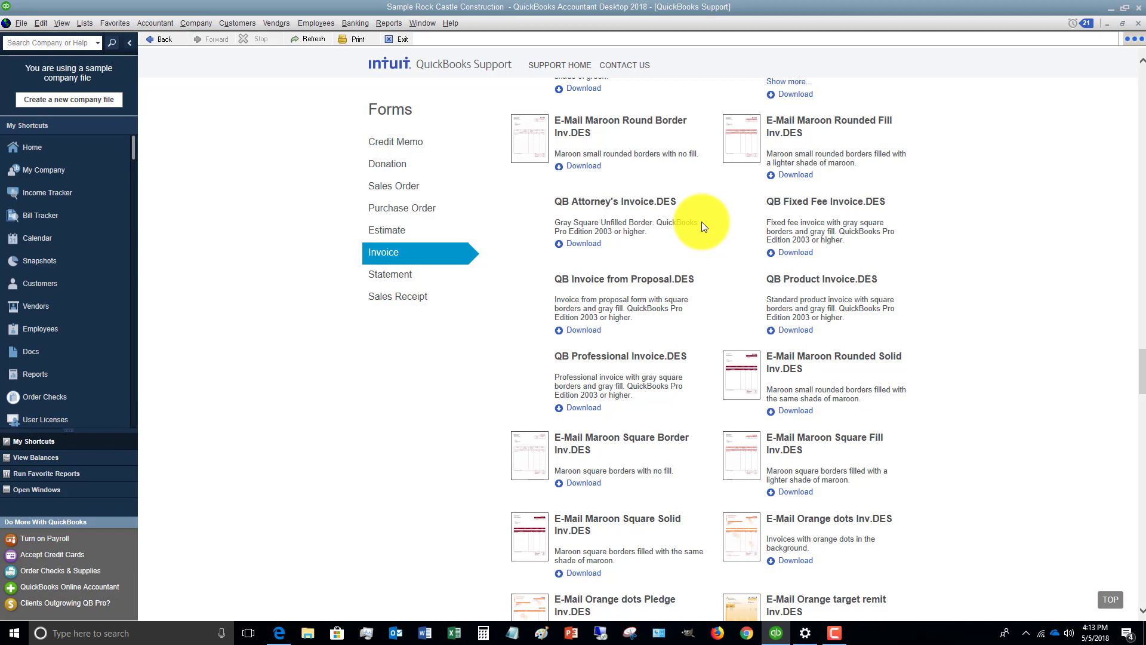
{"action": "scroll", "coordinate": [702, 227], "scroll_direction": "down", "scroll_amount": 2}
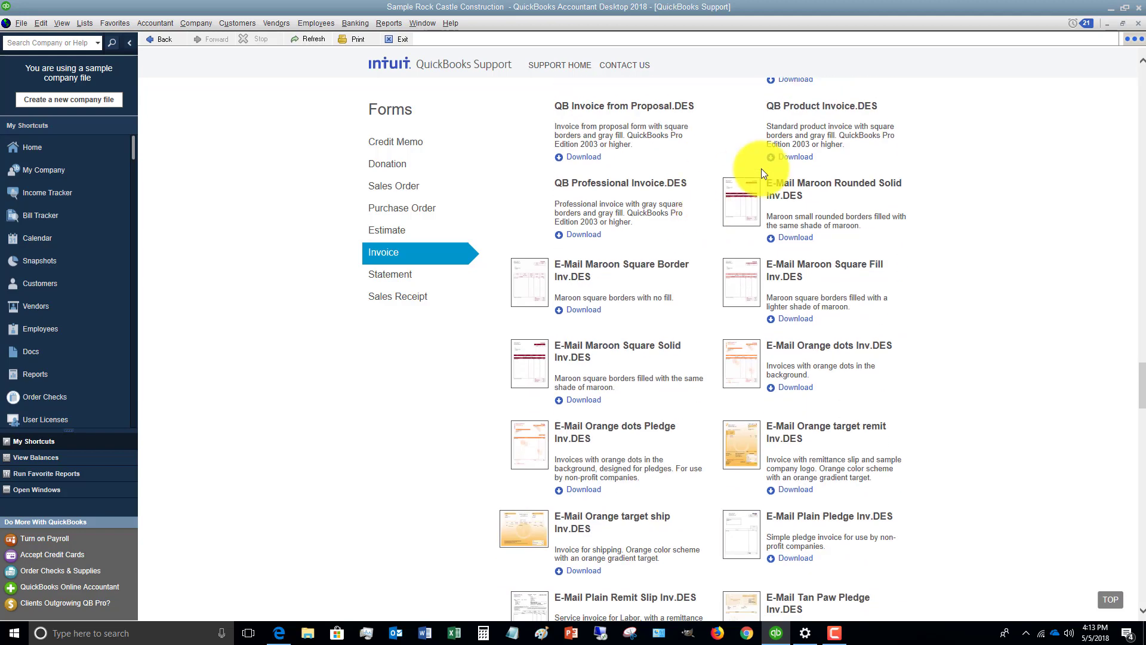
{"action": "scroll", "coordinate": [675, 310], "scroll_direction": "down", "scroll_amount": 2}
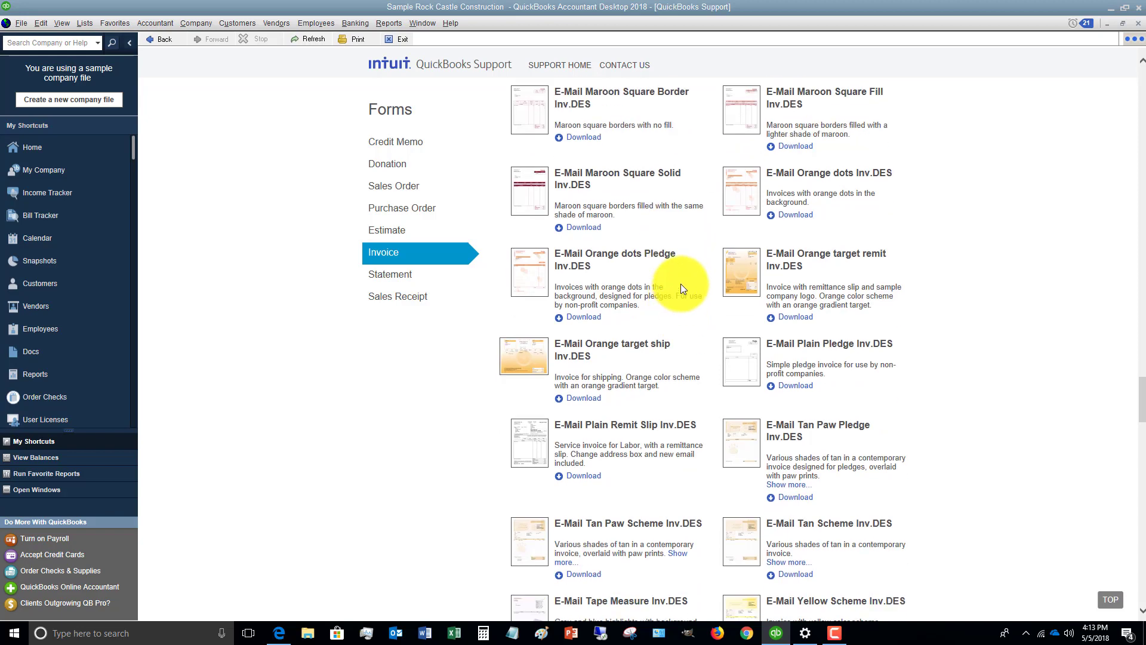
{"action": "scroll", "coordinate": [680, 284], "scroll_direction": "down", "scroll_amount": 1}
{"action": "scroll", "coordinate": [681, 284], "scroll_direction": "down", "scroll_amount": 1}
{"action": "scroll", "coordinate": [680, 284], "scroll_direction": "down", "scroll_amount": 1}
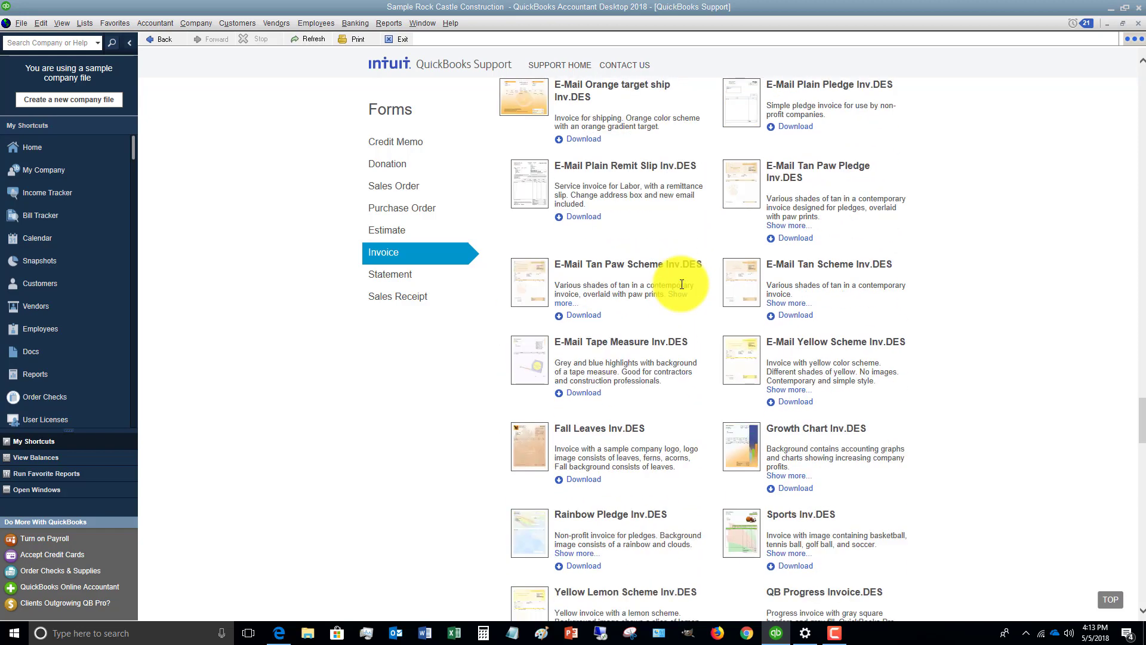
{"action": "scroll", "coordinate": [680, 284], "scroll_direction": "down", "scroll_amount": 1}
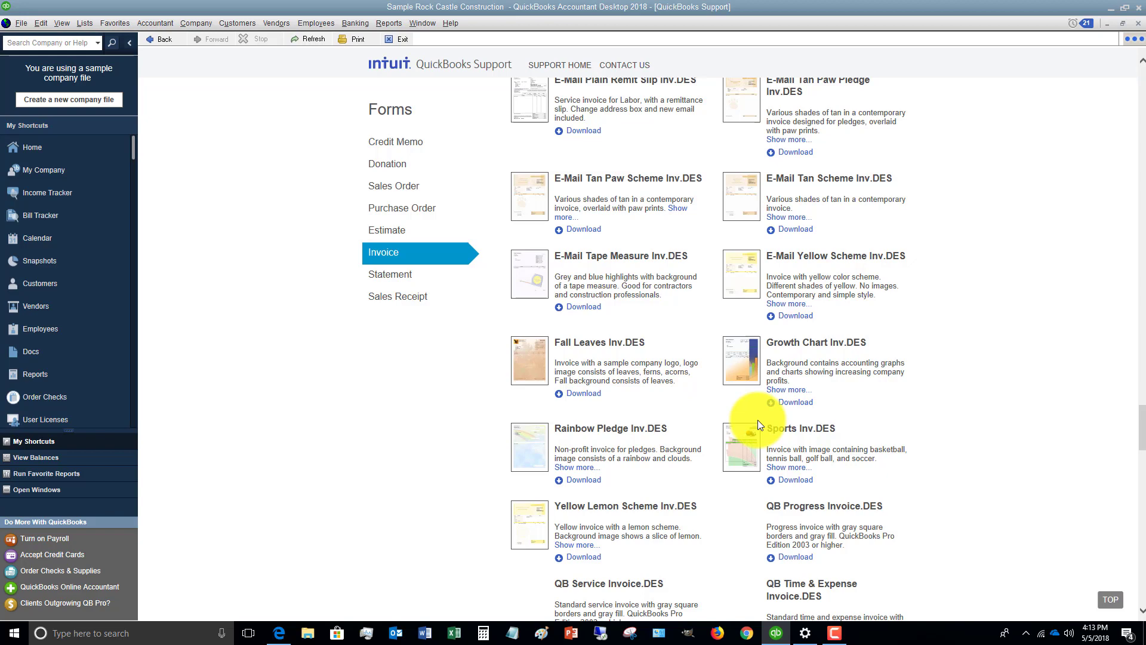
Download Sports Inv.DES and open it in Basic Customization.
{"action": "left_click", "coordinate": [791, 481]}
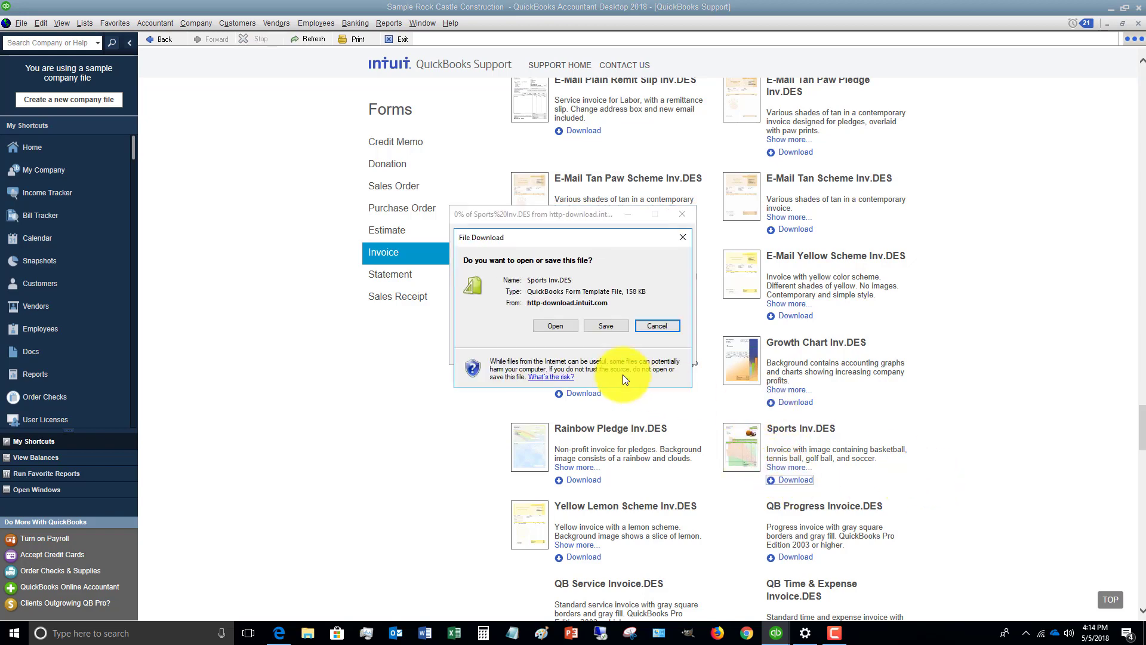
{"action": "left_click", "coordinate": [557, 327]}
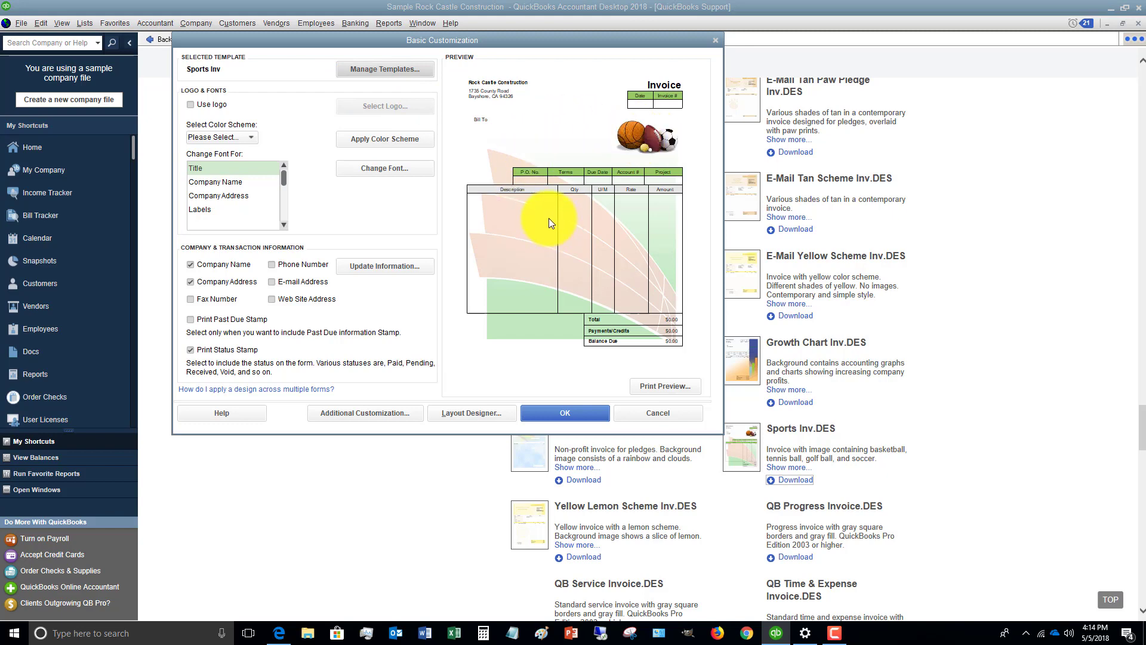
Print-preview the Sports invoice, then accept it as a saved template.
{"action": "left_click", "coordinate": [664, 385]}
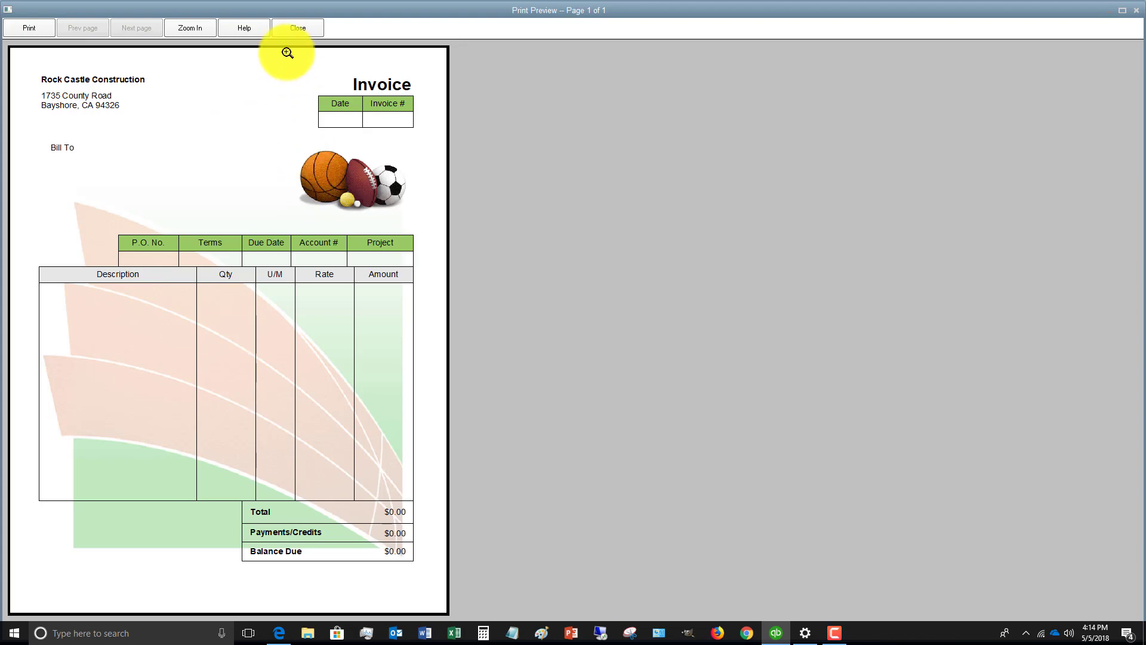
{"action": "left_click", "coordinate": [302, 26]}
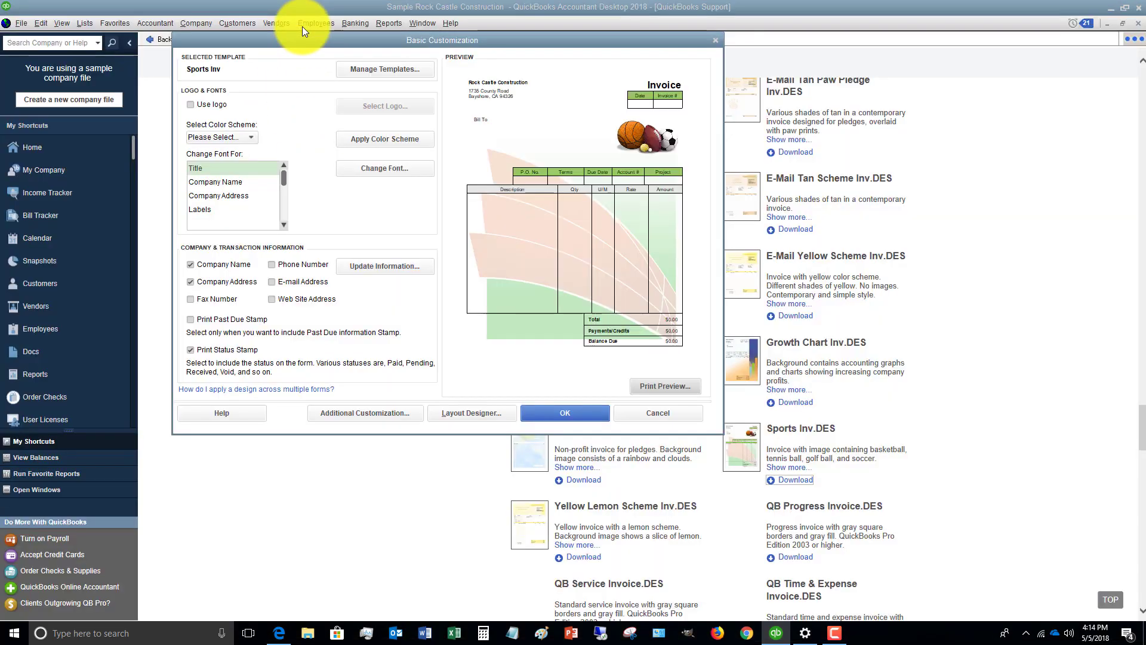
{"action": "left_click", "coordinate": [575, 395]}
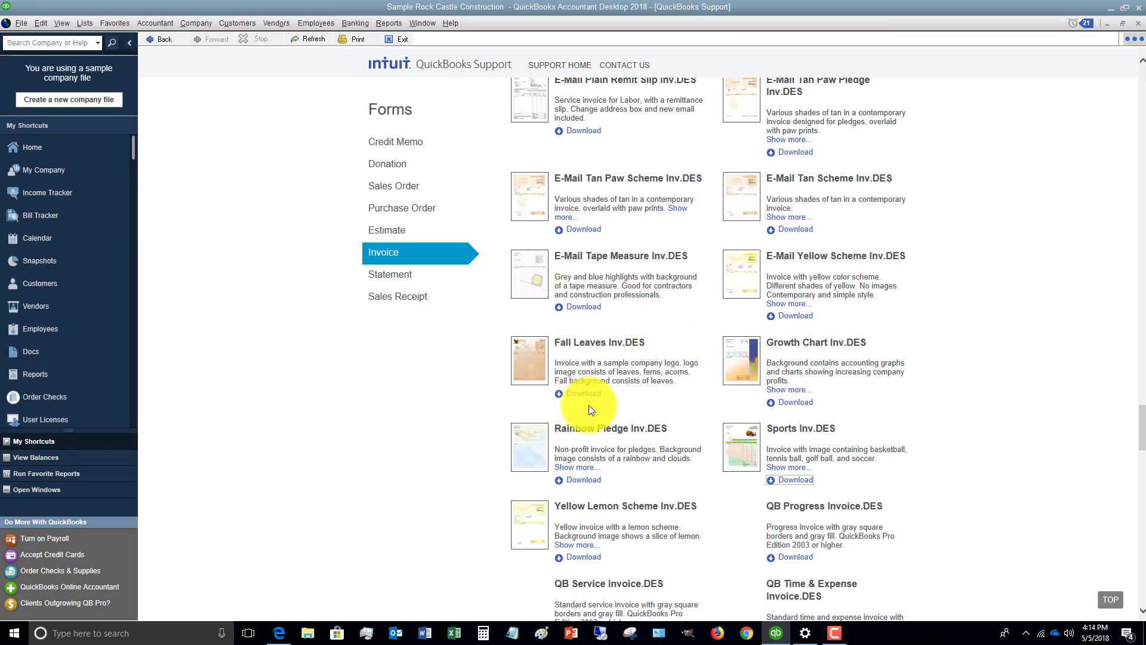
Scroll past the invoices to the Statement templates like Blue Tan Gradient and Technology.
{"action": "scroll", "coordinate": [587, 405], "scroll_direction": "down", "scroll_amount": 3}
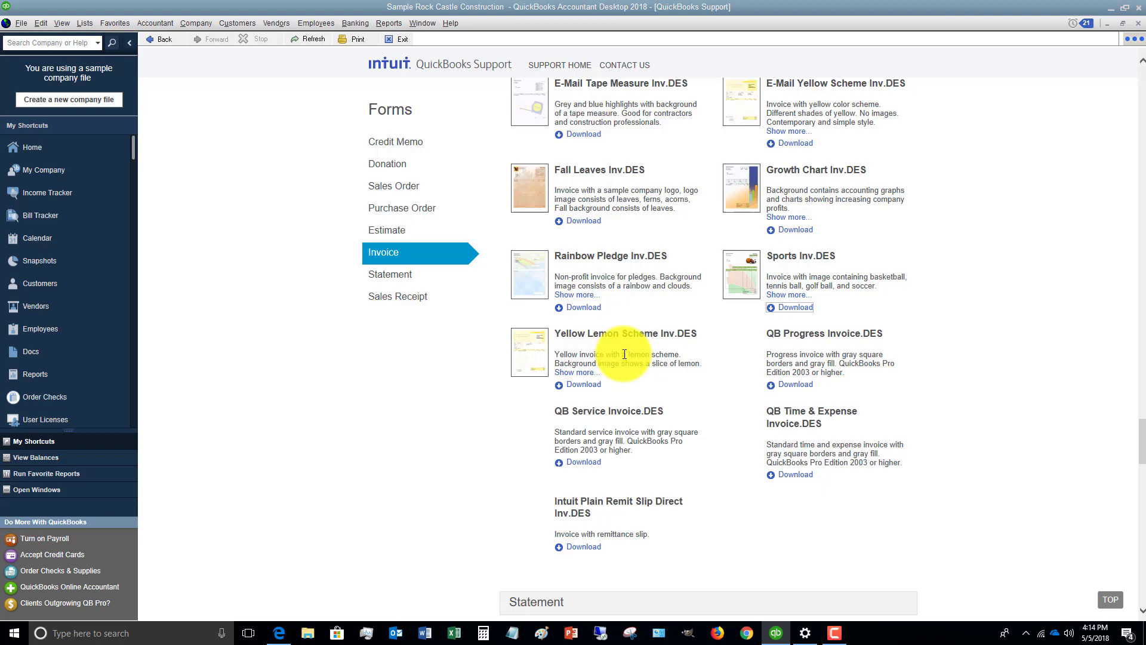
{"action": "scroll", "coordinate": [625, 354], "scroll_direction": "down", "scroll_amount": 4}
{"action": "scroll", "coordinate": [625, 357], "scroll_direction": "down", "scroll_amount": 1}
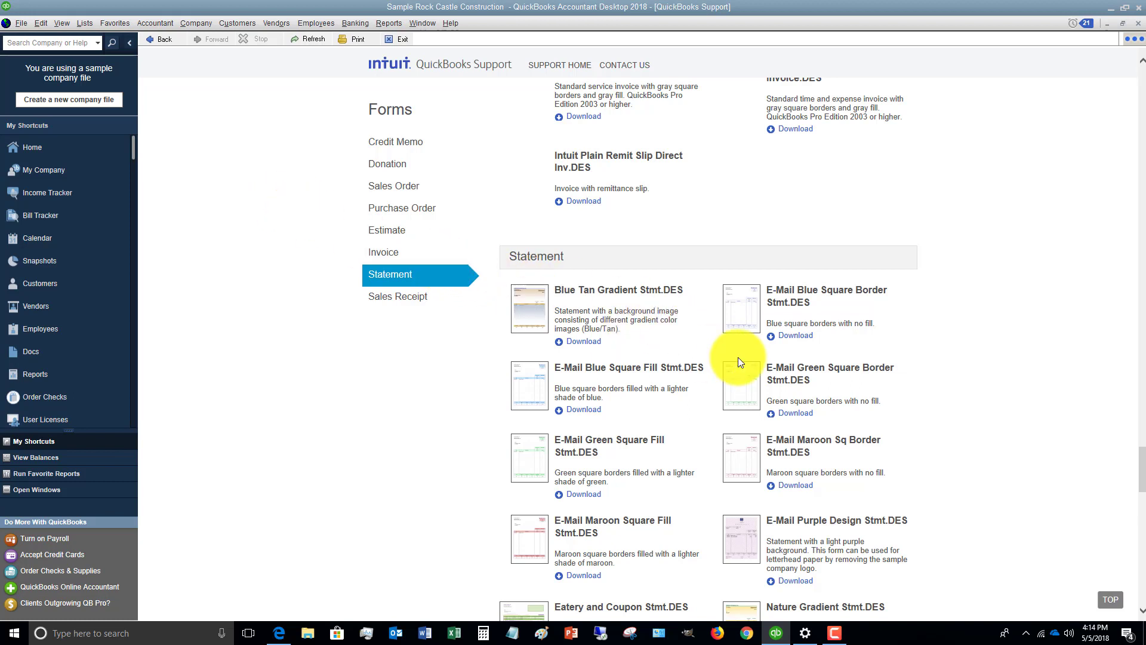
{"action": "scroll", "coordinate": [703, 376], "scroll_direction": "down", "scroll_amount": 4}
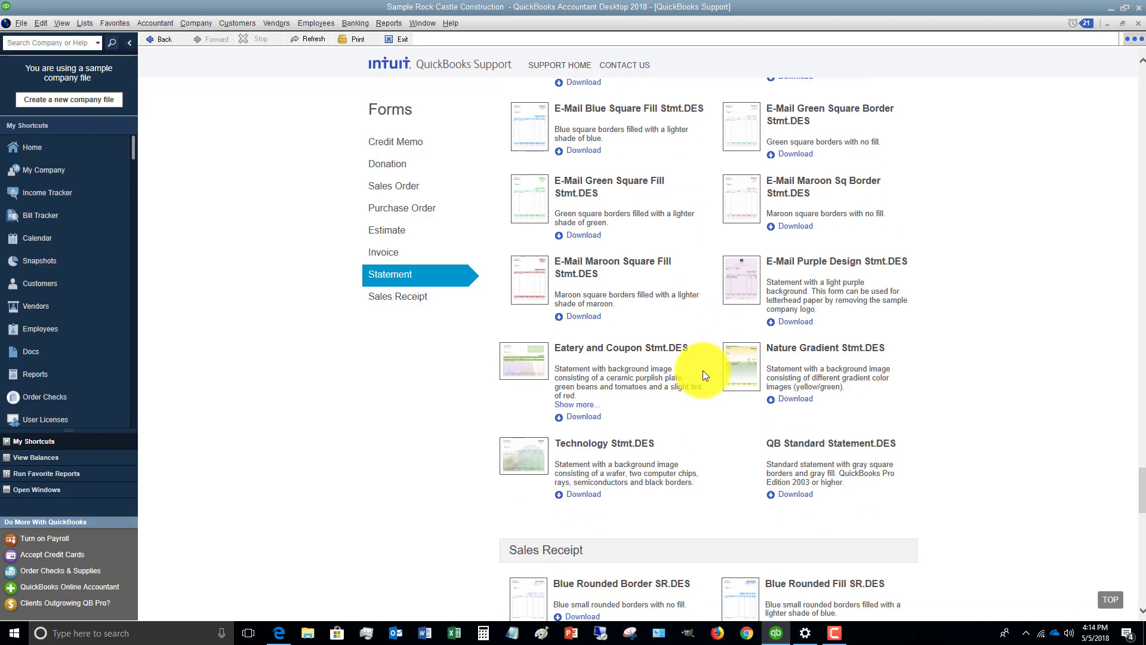